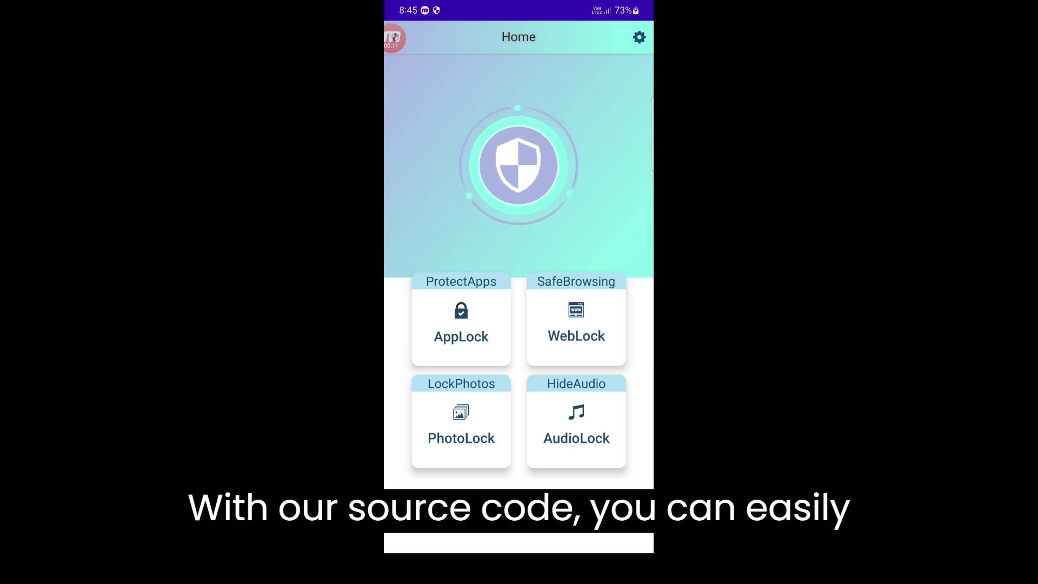
Open the PhotoLock tile on the Home screen to enter the MediaLock vault.
click(461, 422)
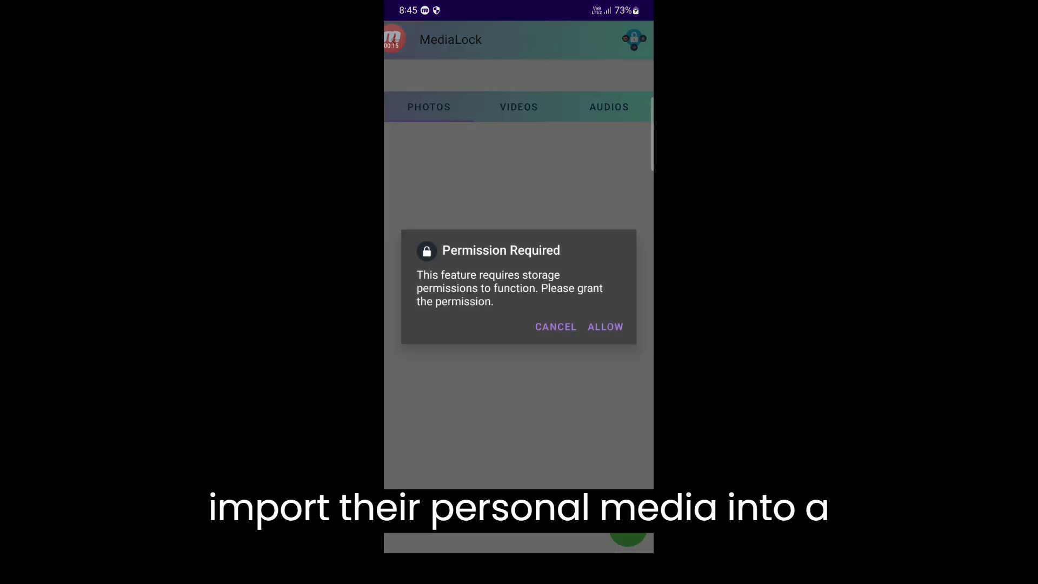
Allow the vault app access to the phone's storage.
click(606, 327)
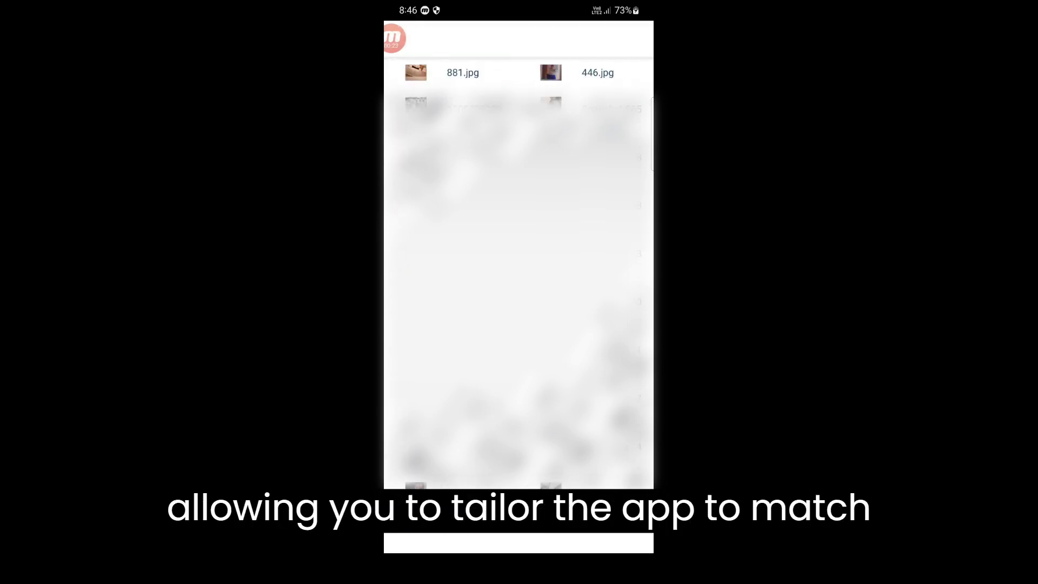
scroll(518, 277, down, 2)
scroll(518, 276, down, 2)
scroll(519, 276, down, 2)
scroll(519, 276, down, 2)
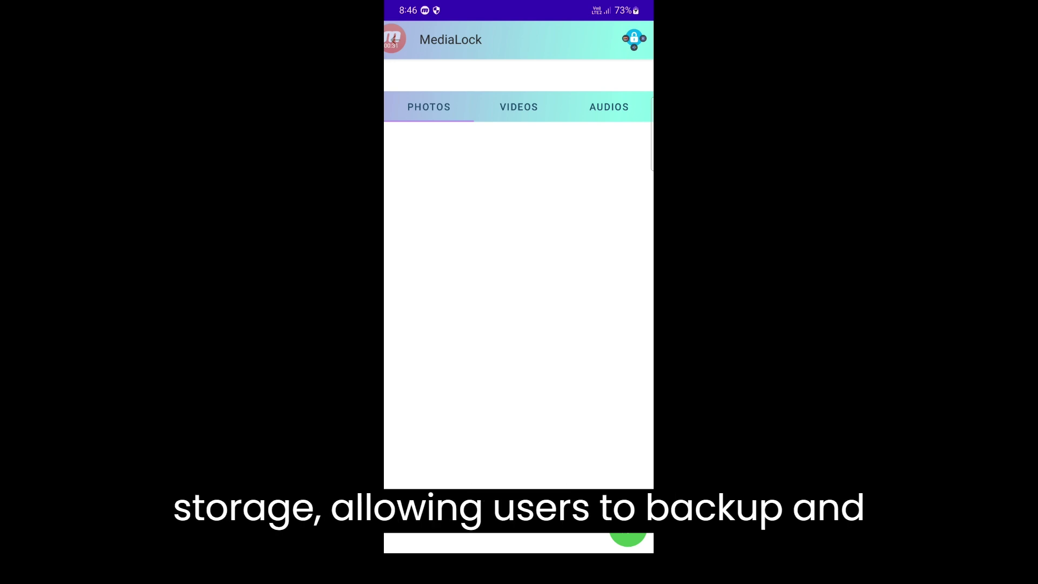
Go back from MediaLock to the vault's Home screen.
key(Escape)
Reopen MediaLock from the PhotoLock tile on the Home screen.
click(461, 422)
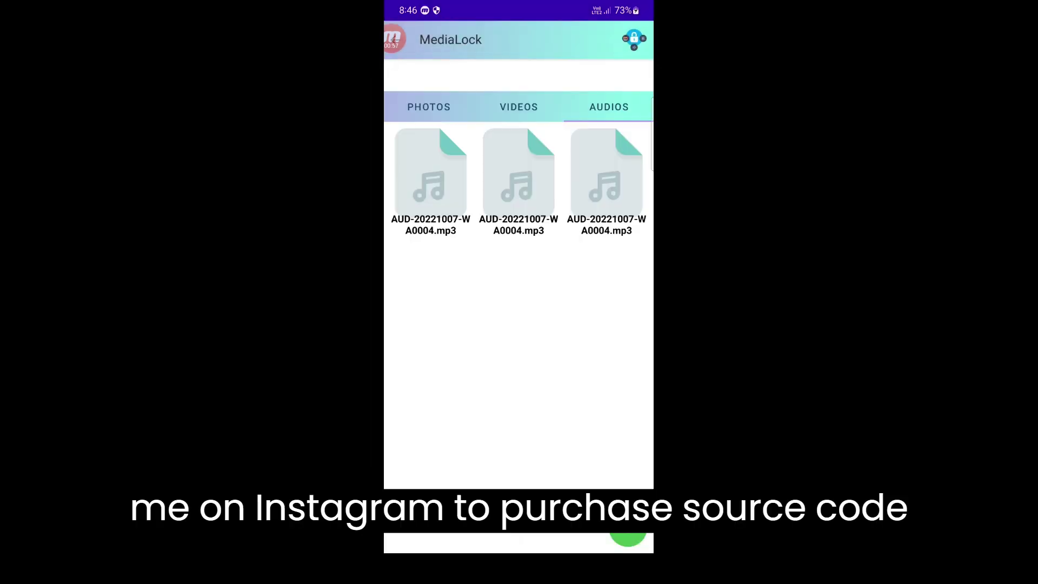
Switch MediaLock from the hidden audio list to the PHOTOS section.
click(429, 106)
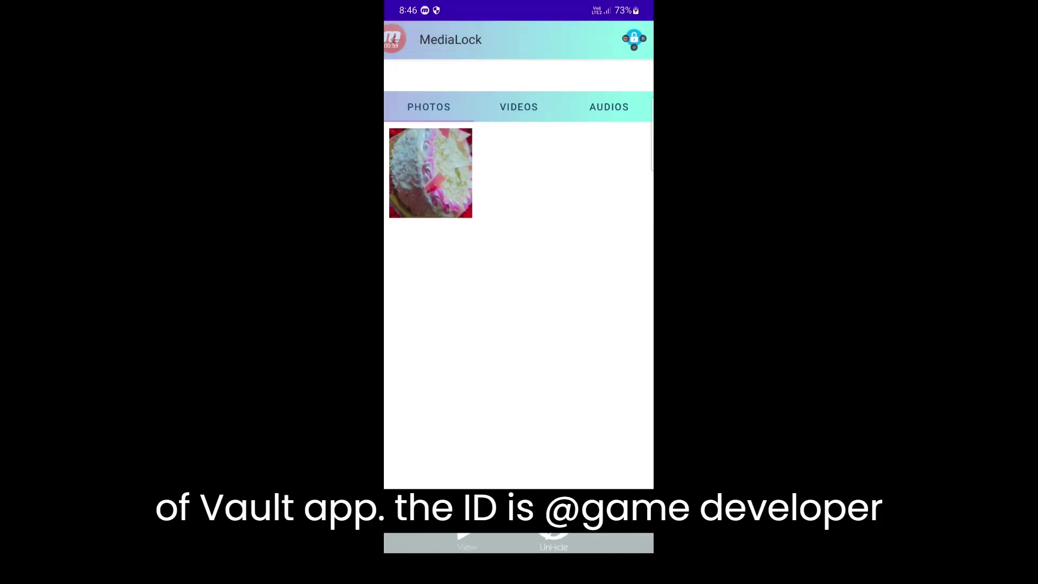